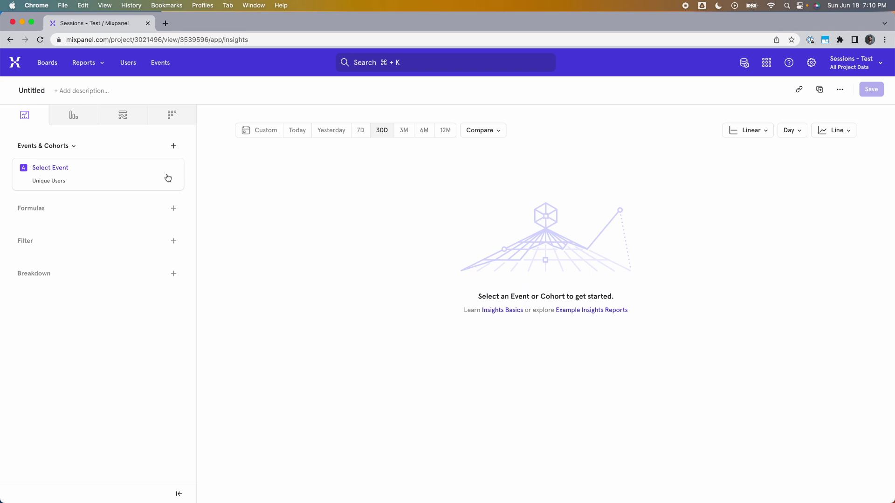
# Step: Search the report's events for 'session' to list the Session Start and Session End events
pyautogui.click(89, 65)
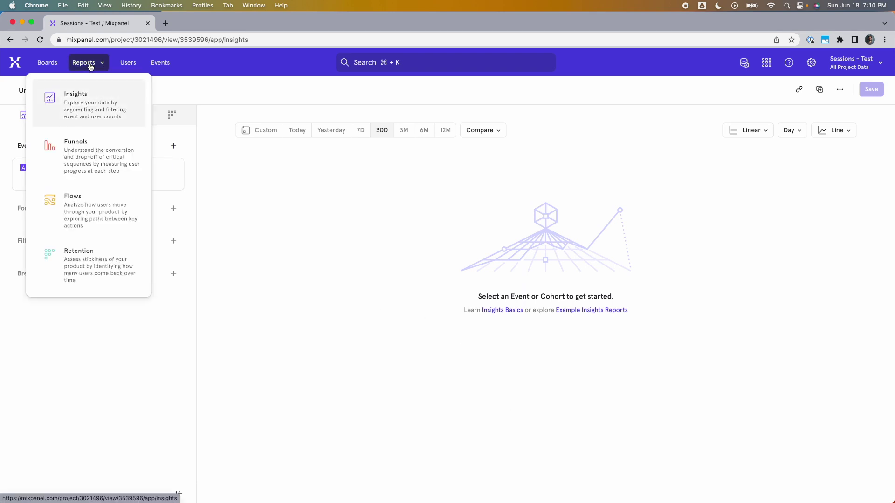
pyautogui.click(279, 205)
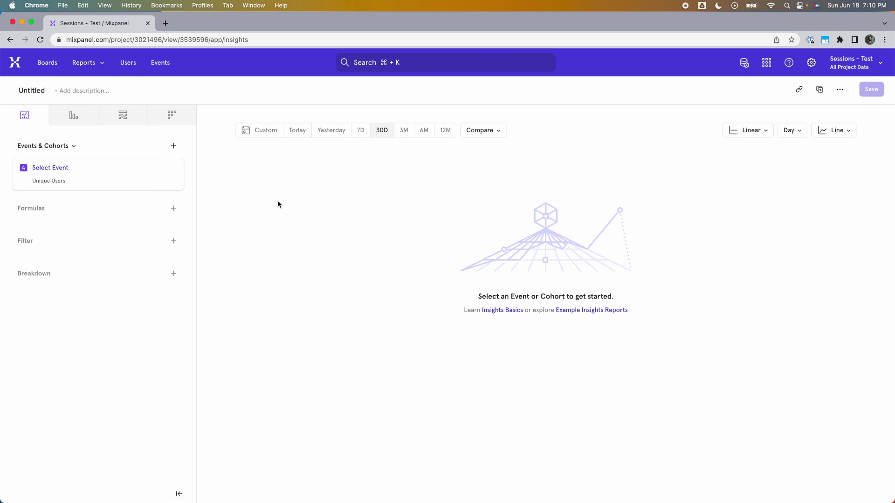
pyautogui.click(58, 171)
pyautogui.write('session')
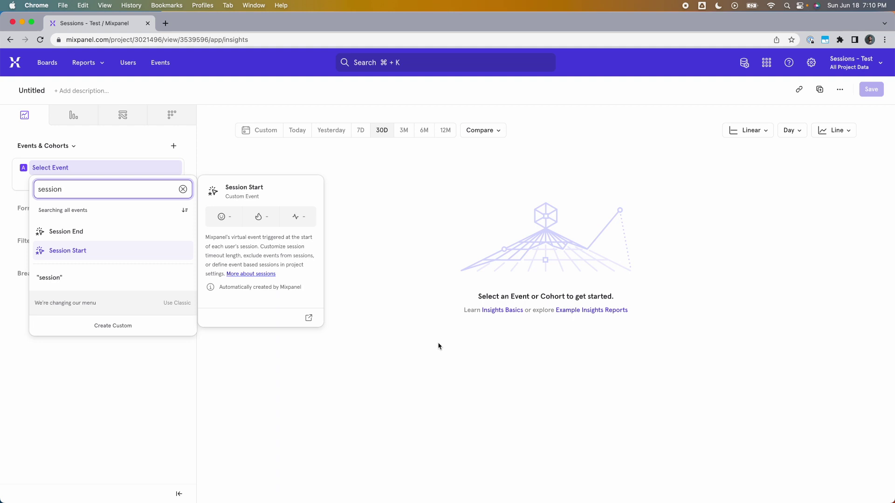
# Step: Open Project Settings and highlight the Session Settings heading and its 30-minute timeout
pyautogui.click(811, 63)
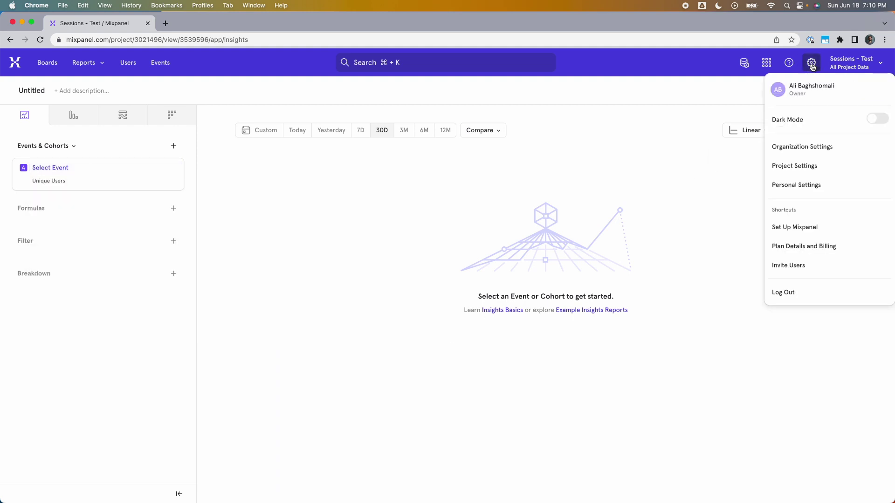
pyautogui.click(794, 169)
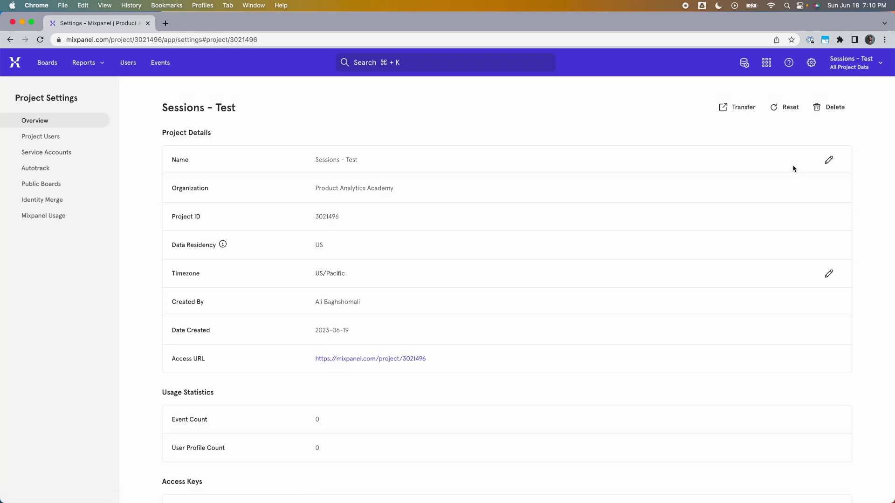
pyautogui.scroll(-10, 281, 292)
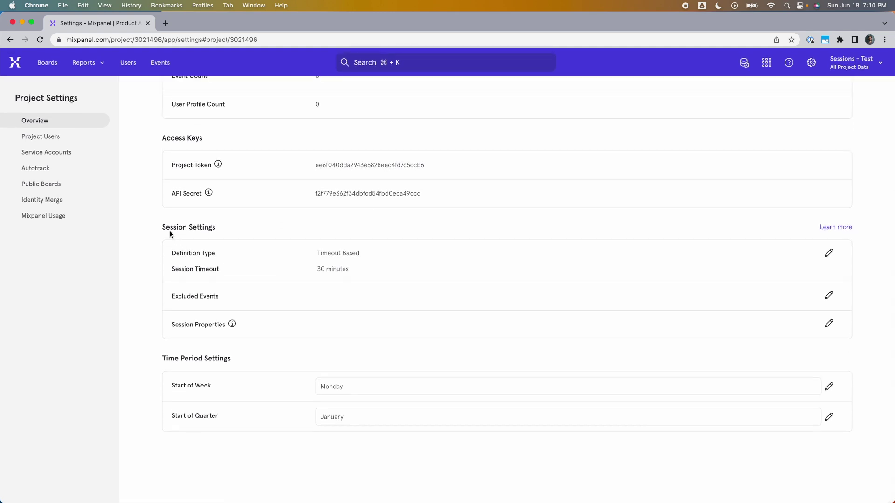
pyautogui.moveTo(163, 228); pyautogui.dragTo(243, 226)
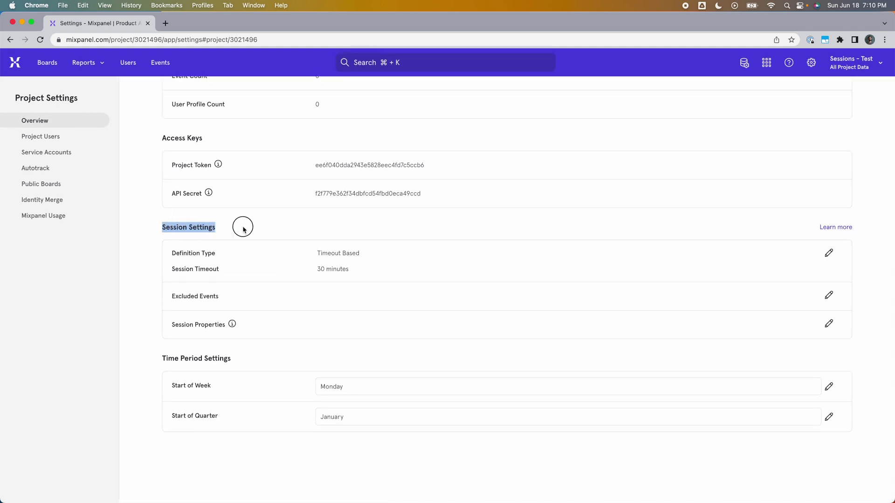
pyautogui.click(276, 229)
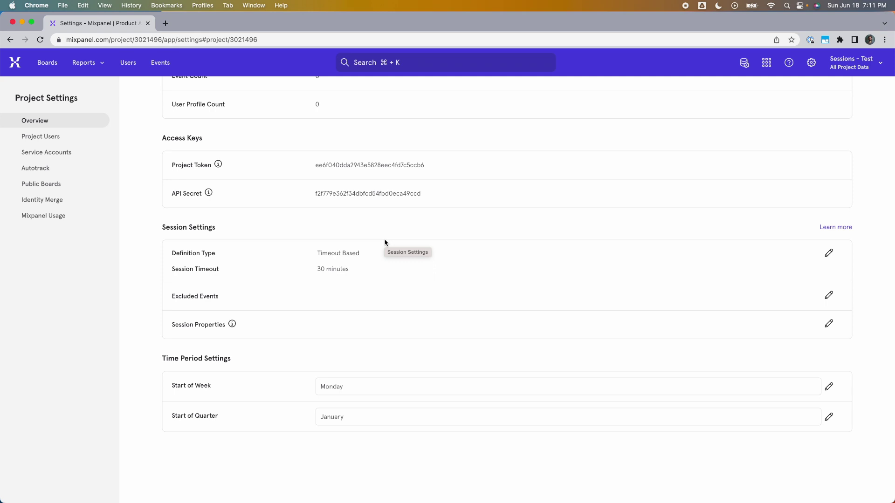
pyautogui.moveTo(317, 269); pyautogui.dragTo(349, 269)
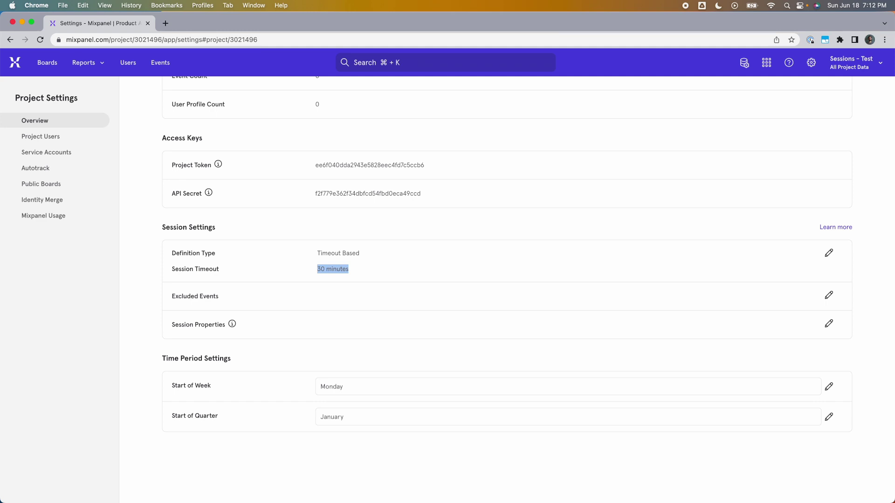
# Step: Edit the Timeout Based definition keeping the Minutes unit, then make Excluded Events editable
pyautogui.click(829, 253)
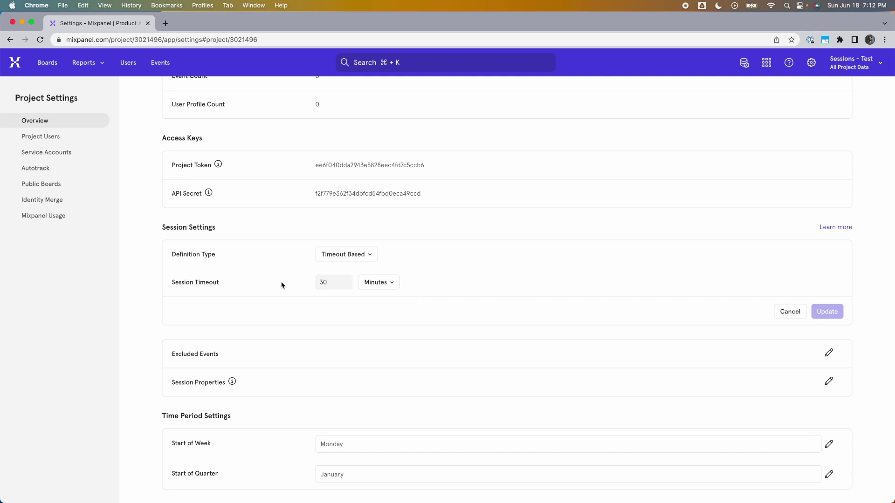
pyautogui.click(385, 284)
pyautogui.click(433, 280)
pyautogui.click(829, 353)
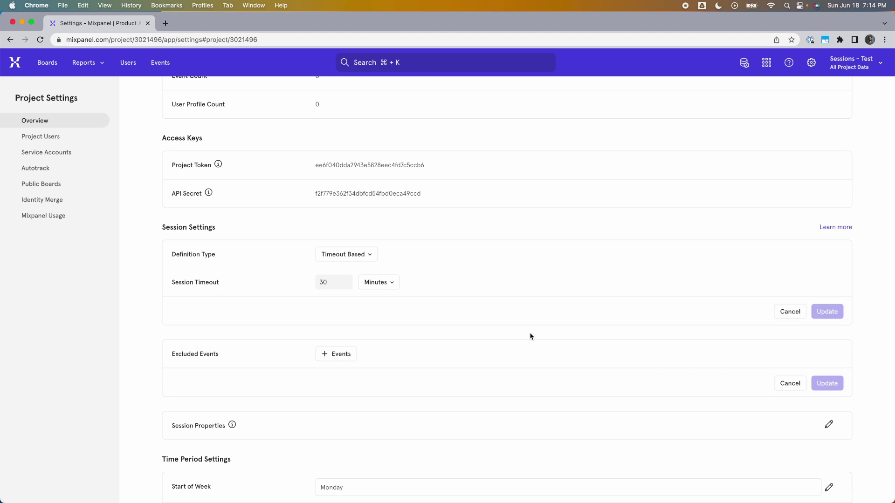
# Step: Exclude the 'page enter' event from sessions and make Session Properties editable
pyautogui.click(331, 358)
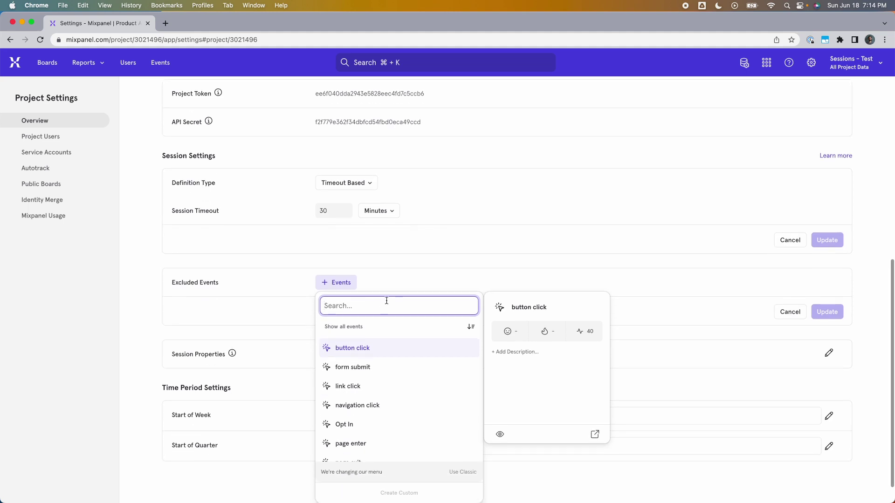
pyautogui.write('page')
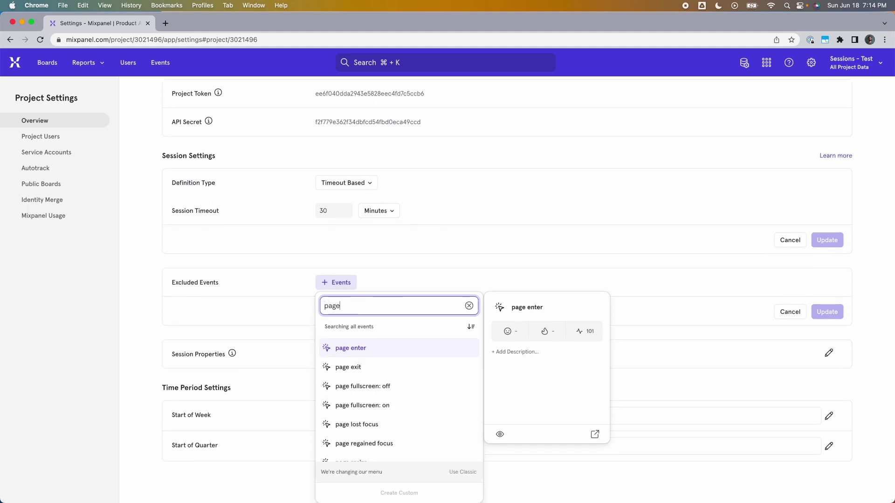
pyautogui.click(357, 353)
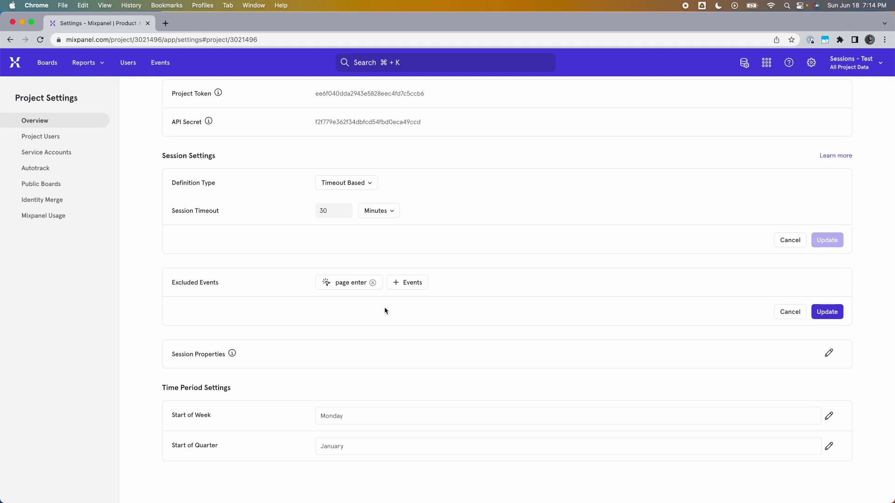
pyautogui.click(828, 354)
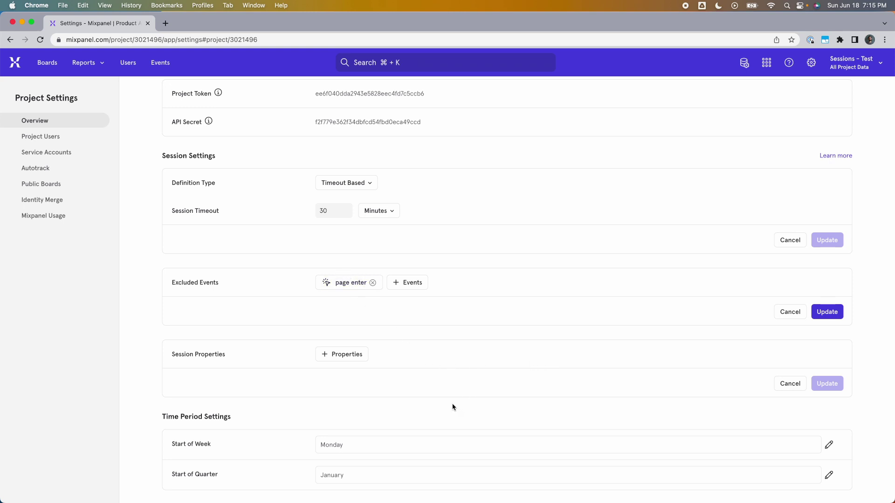
# Step: Add PAGE → title as a session property, discard the excluded-events change, and re-edit Excluded Events
pyautogui.click(333, 353)
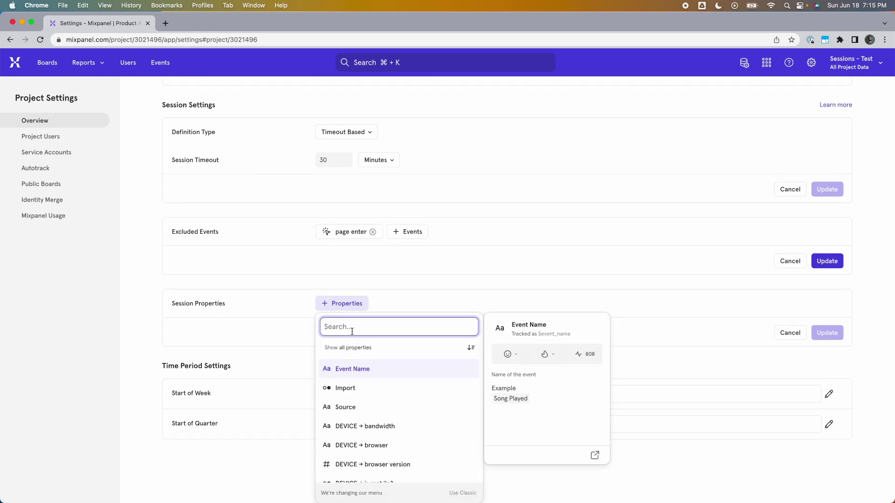
pyautogui.write('title')
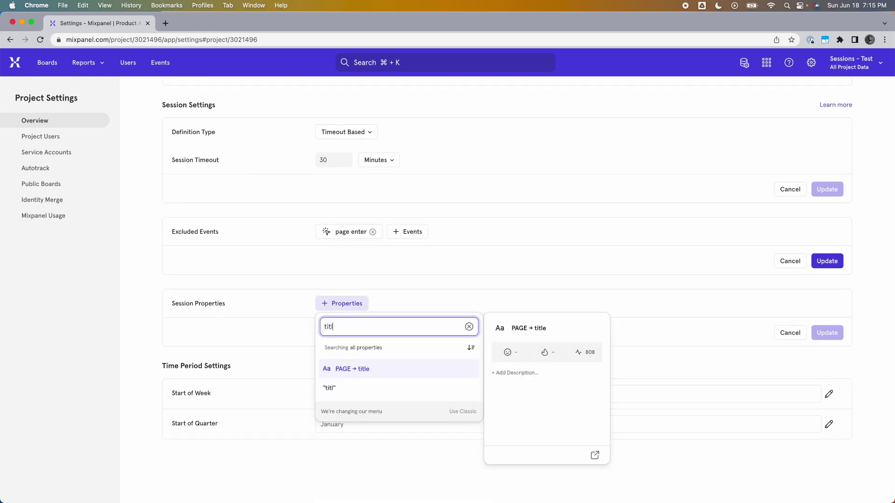
pyautogui.click(358, 375)
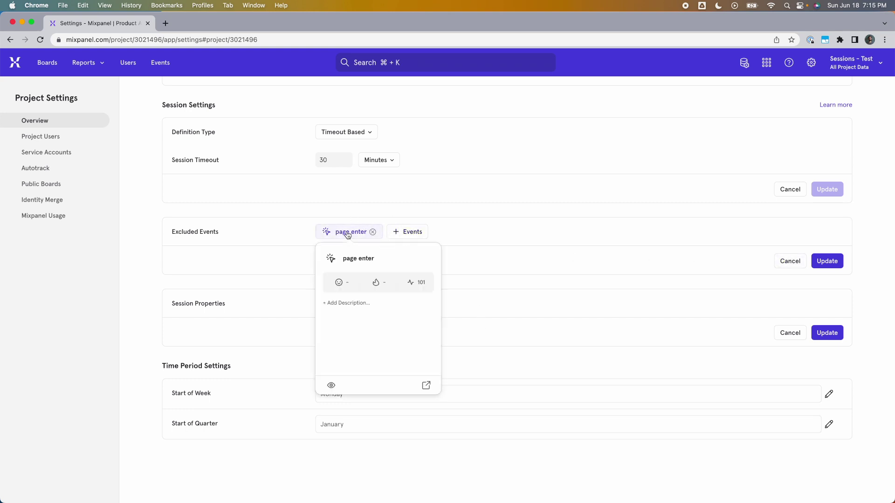
pyautogui.click(799, 261)
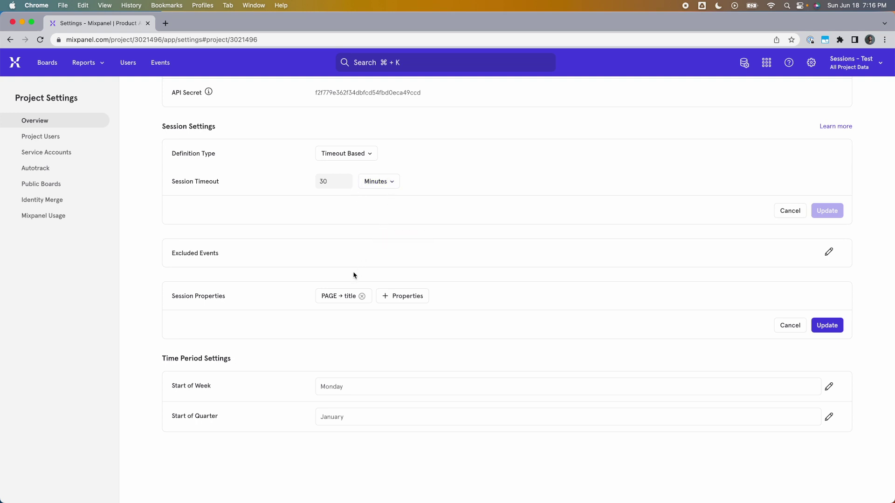
pyautogui.click(829, 252)
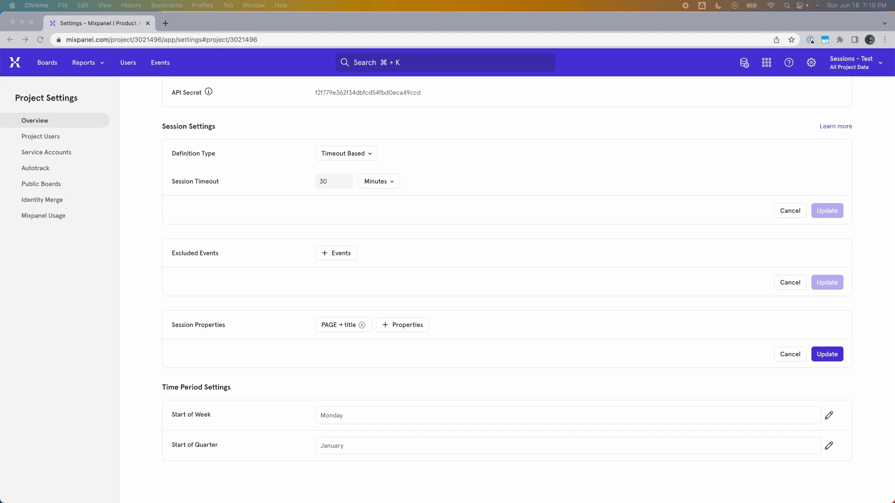
# Step: Switch Definition Type to Event Based, with 'page enter' as start and 'page exit' as end event
pyautogui.click(366, 154)
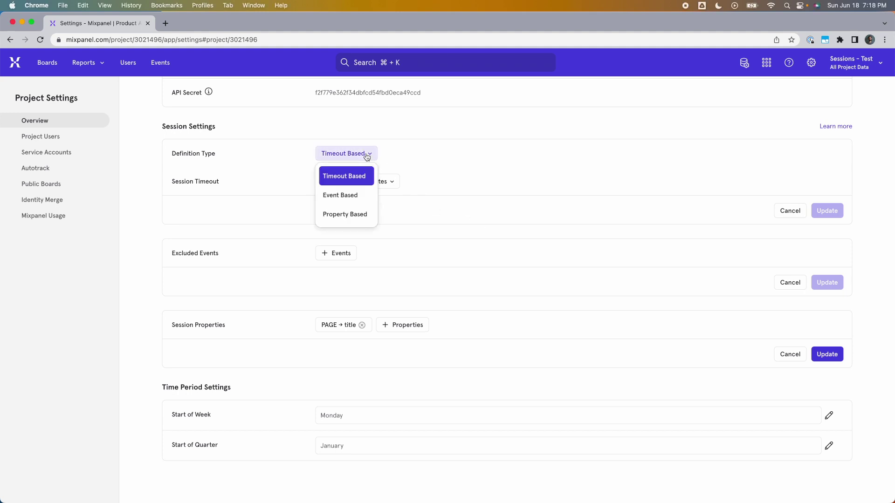
pyautogui.click(352, 197)
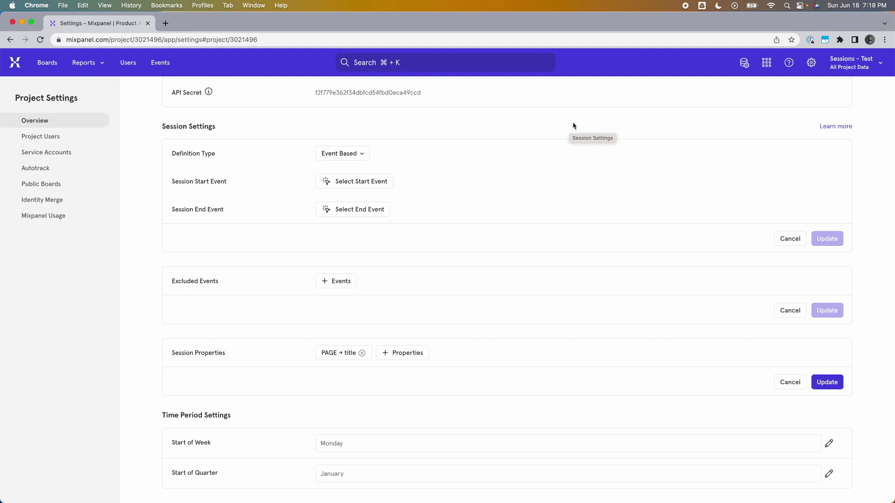
pyautogui.click(366, 182)
pyautogui.write('ge en')
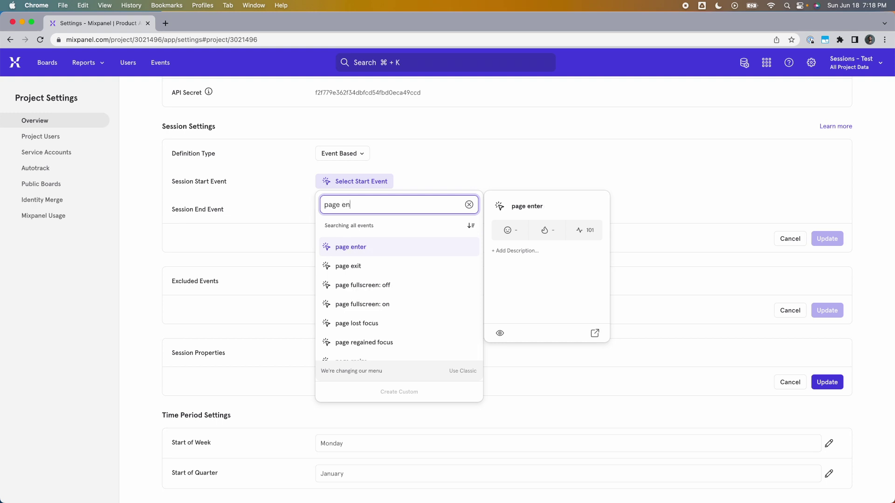
pyautogui.click(353, 246)
pyautogui.click(356, 210)
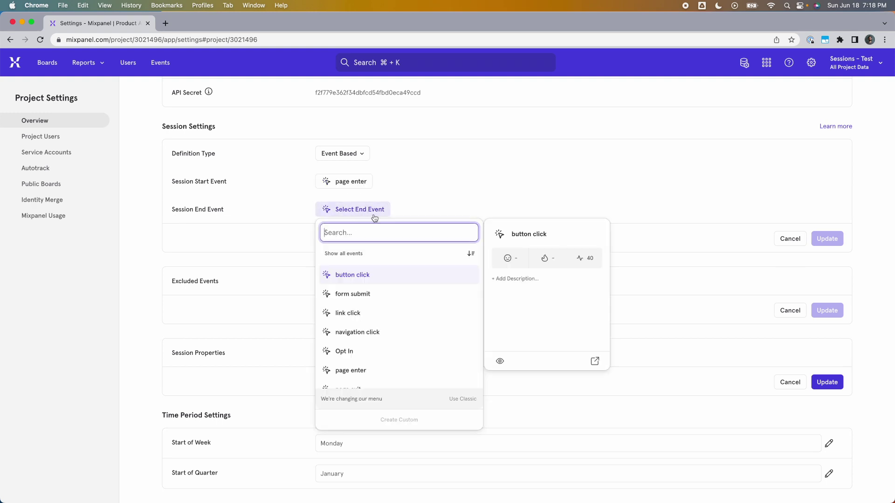
pyautogui.write('page e')
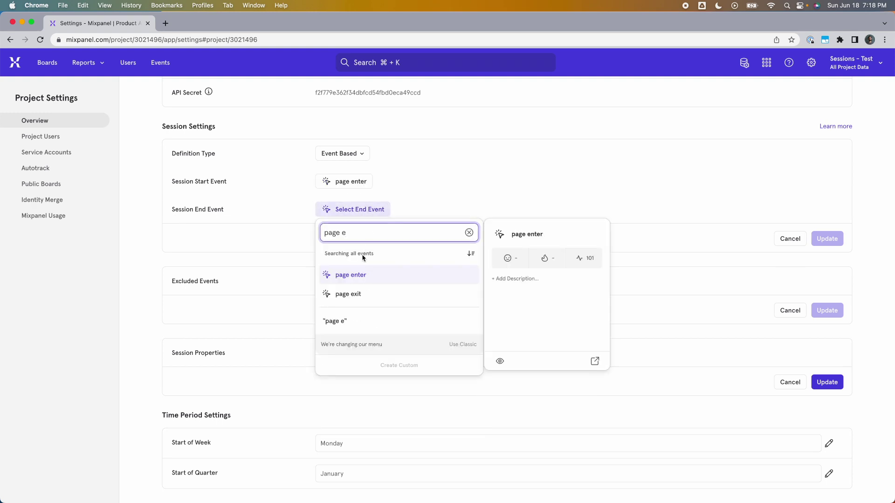
pyautogui.click(349, 297)
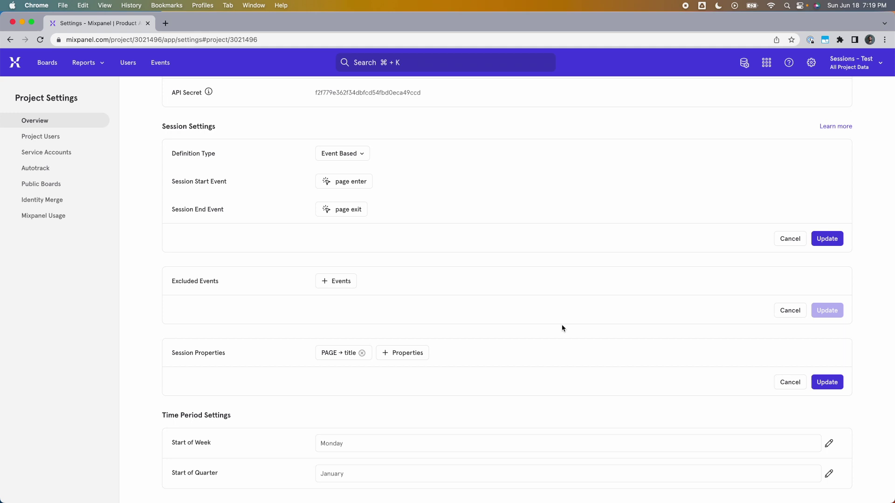
# Step: Change Definition Type to Property Based, leaving the Session ID Property Name at 'Select a property'
pyautogui.moveTo(340, 183)
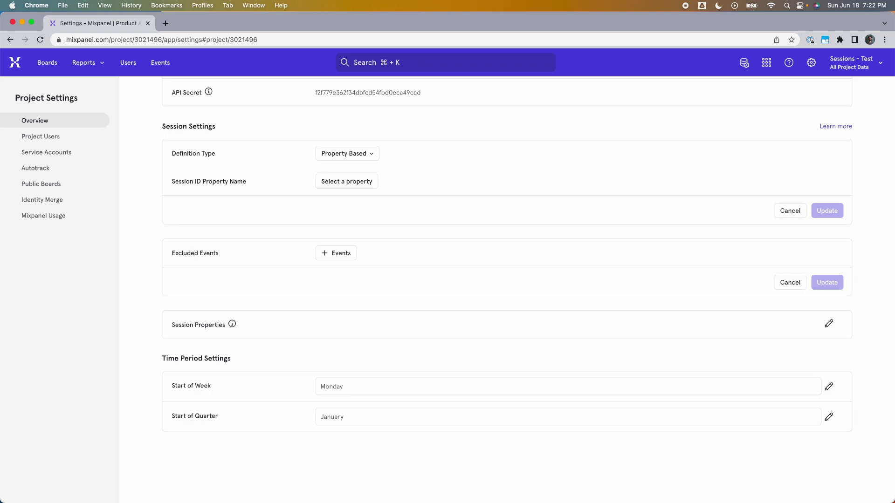
pyautogui.click(357, 154)
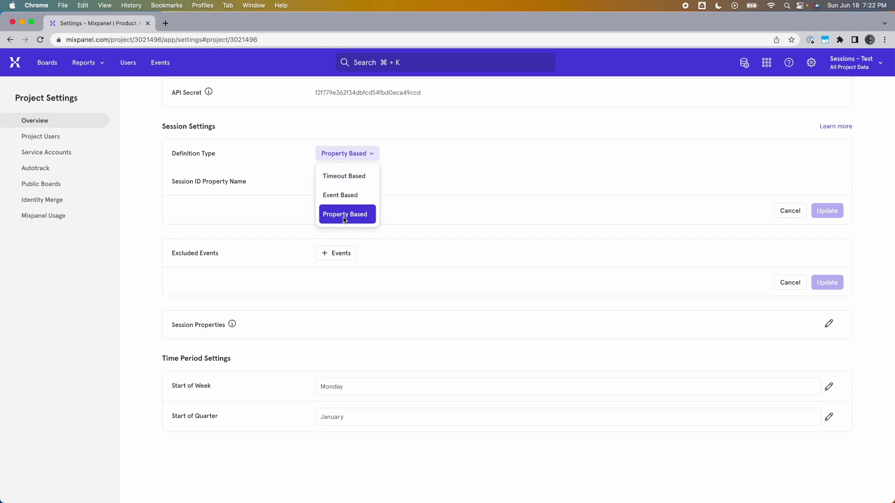
pyautogui.click(450, 210)
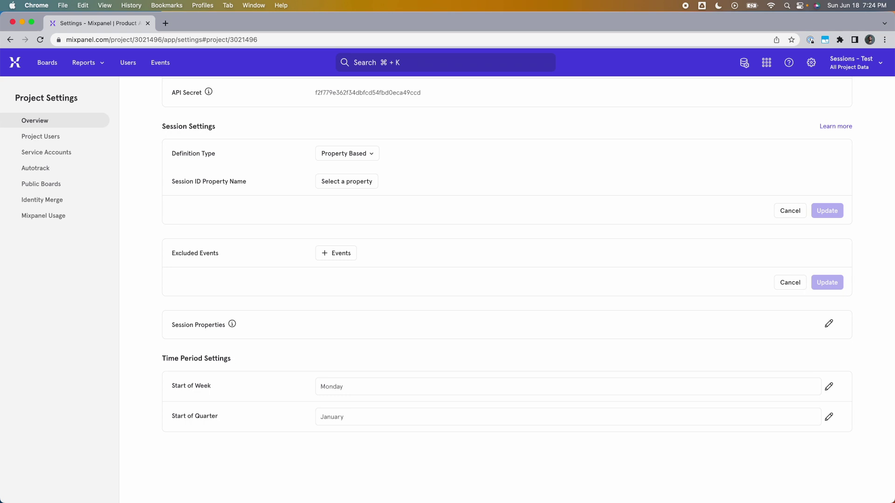
# Step: Switch Definition Type to Timeout Based (30 Minutes), then back to Event Based
pyautogui.click(370, 154)
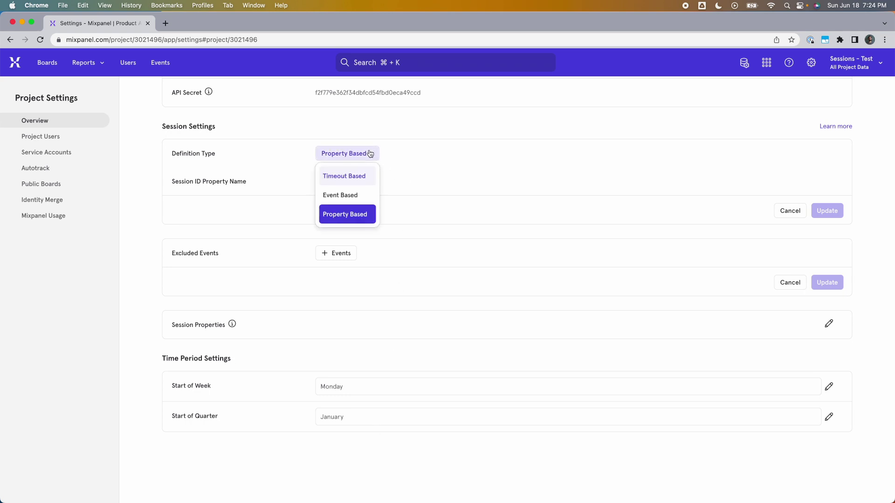
pyautogui.click(352, 179)
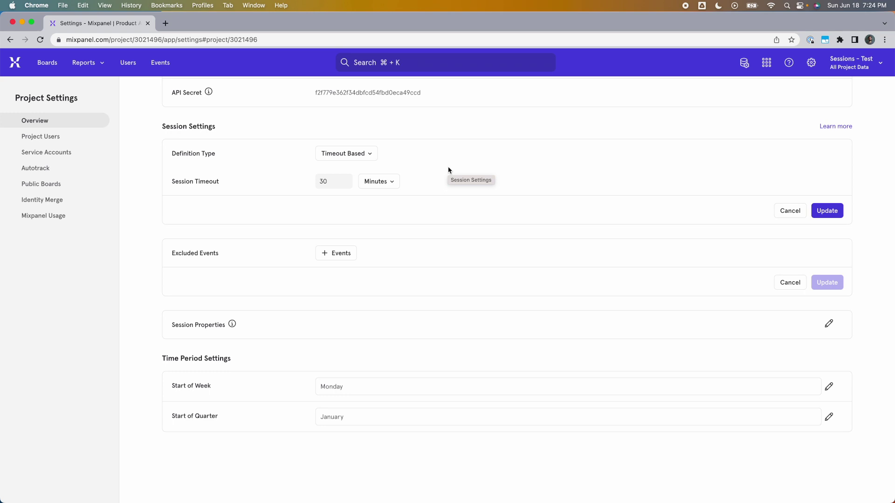
pyautogui.click(357, 158)
pyautogui.click(357, 196)
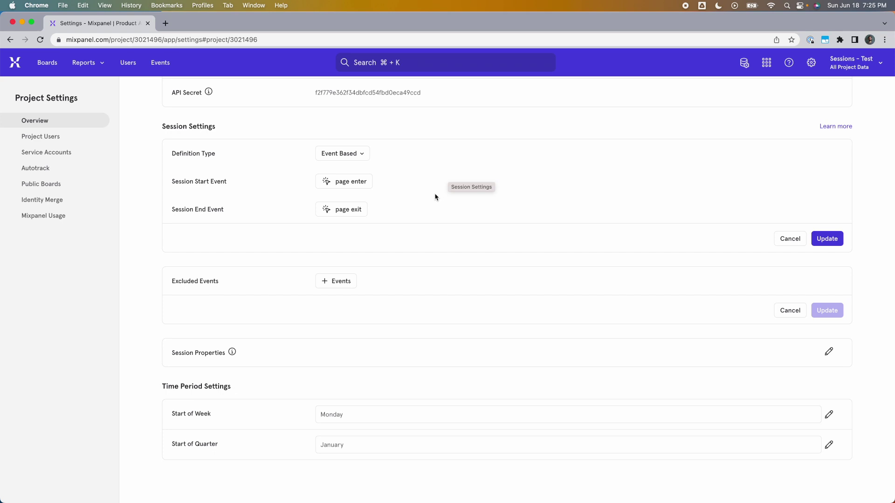
# Step: Choose Property Based in the Definition Type dropdown, with no Session ID property selected
pyautogui.moveTo(368, 213)
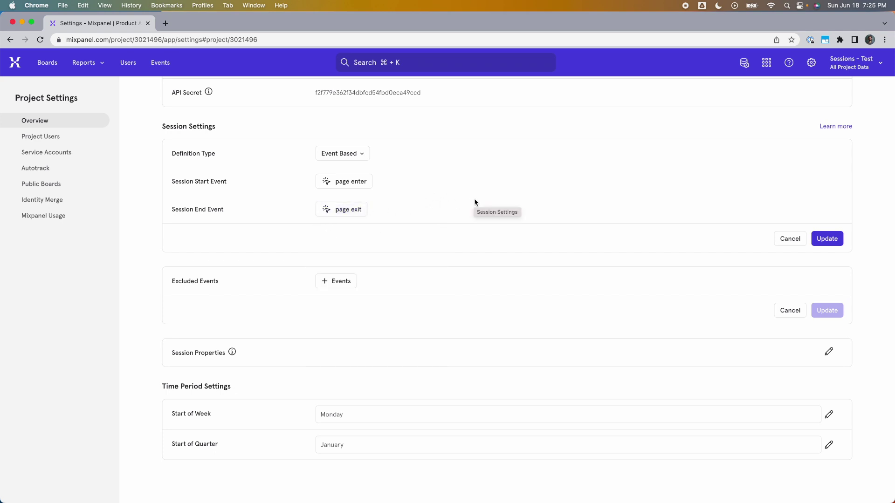
pyautogui.click(343, 153)
pyautogui.click(341, 214)
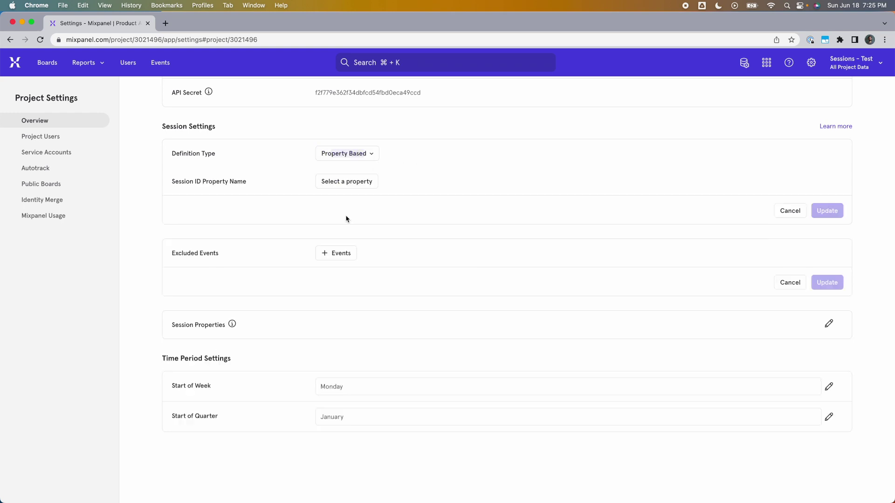